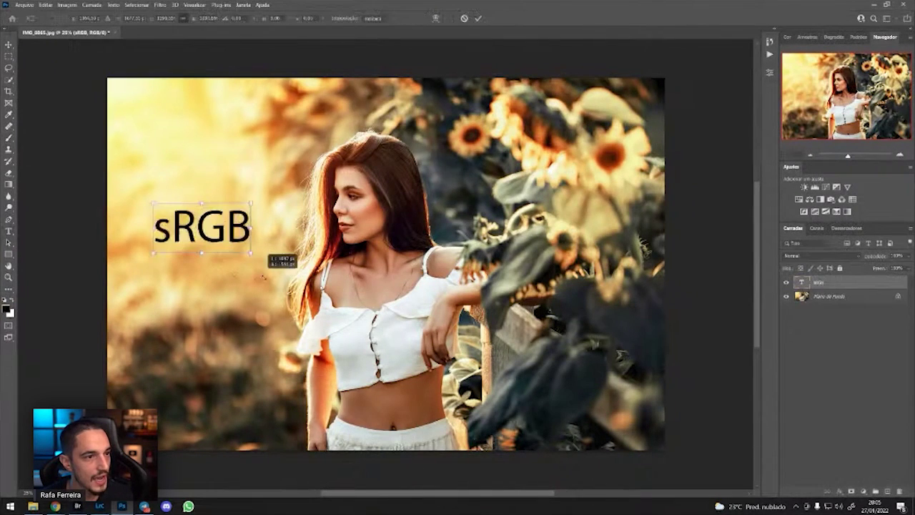
- Enlarge the sRGB text label on the photo, then delete it
left_click_drag(272, 254, 288, 262)
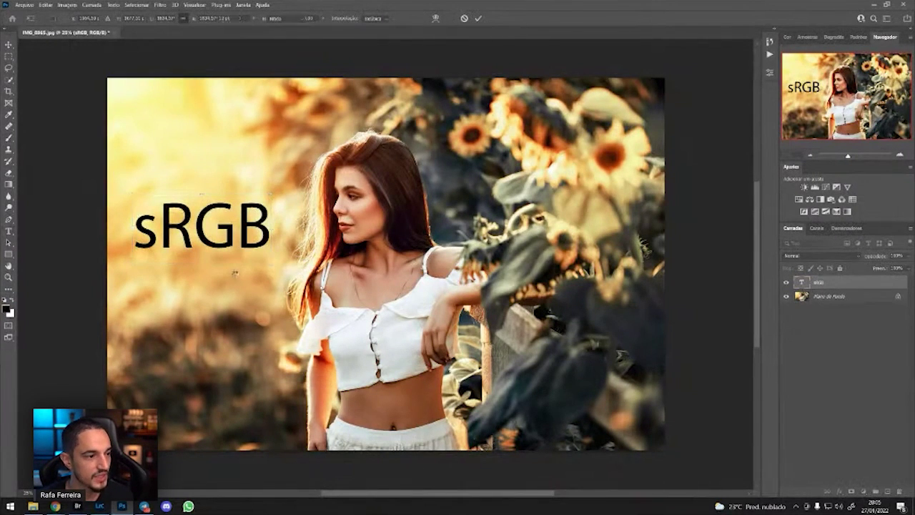
key("Return")
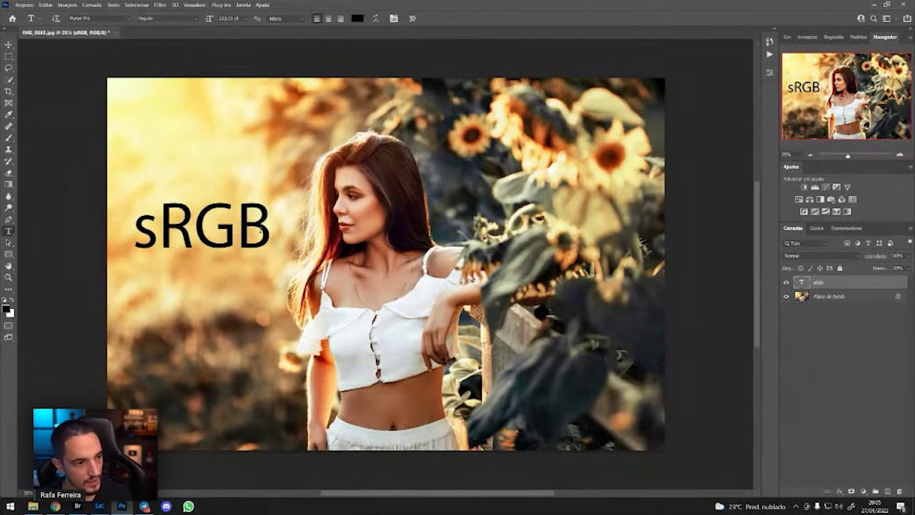
left_click_drag(265, 228, 133, 229)
key("Escape")
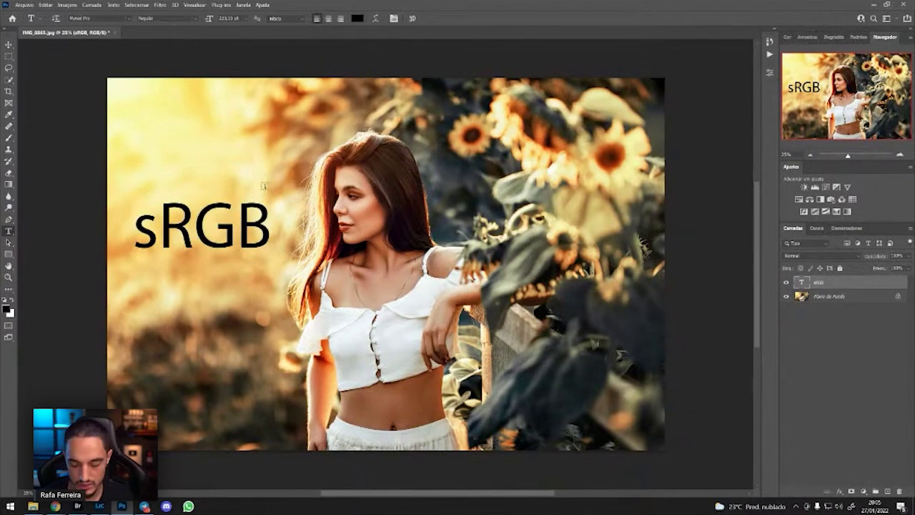
key("Delete")
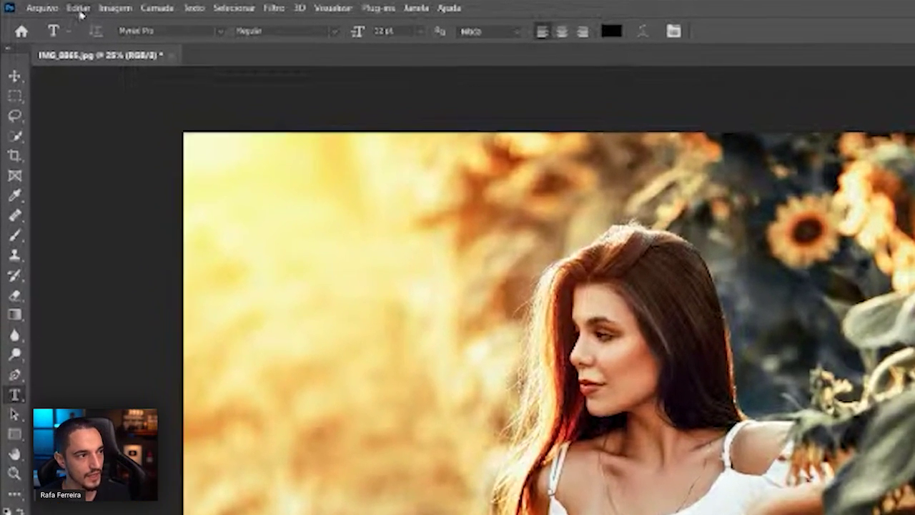
- Bring up Configurações de Cores from the Editar menu, reposition it, and focus monitor desaturation
left_click(45, 5)
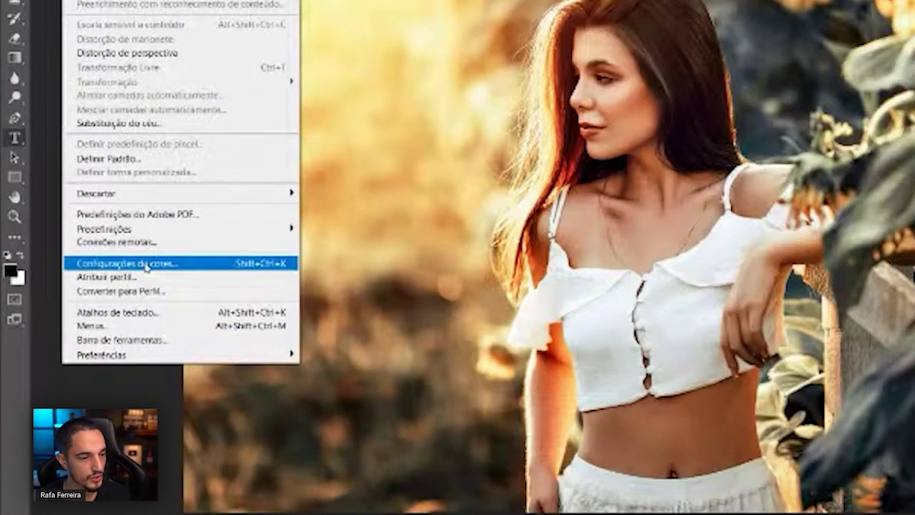
left_click(146, 264)
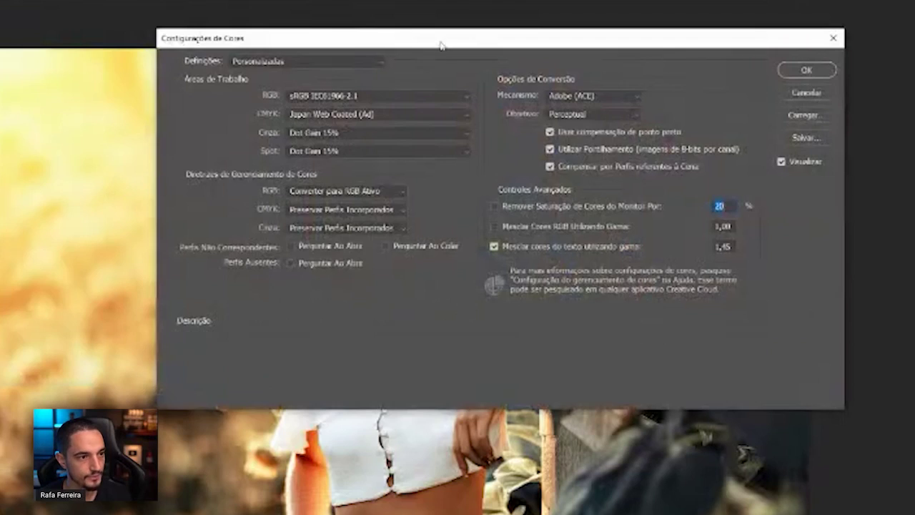
mouse_move(441, 44)
left_mouse_down()
mouse_move(371, 48)
mouse_move(346, 17)
left_mouse_up()
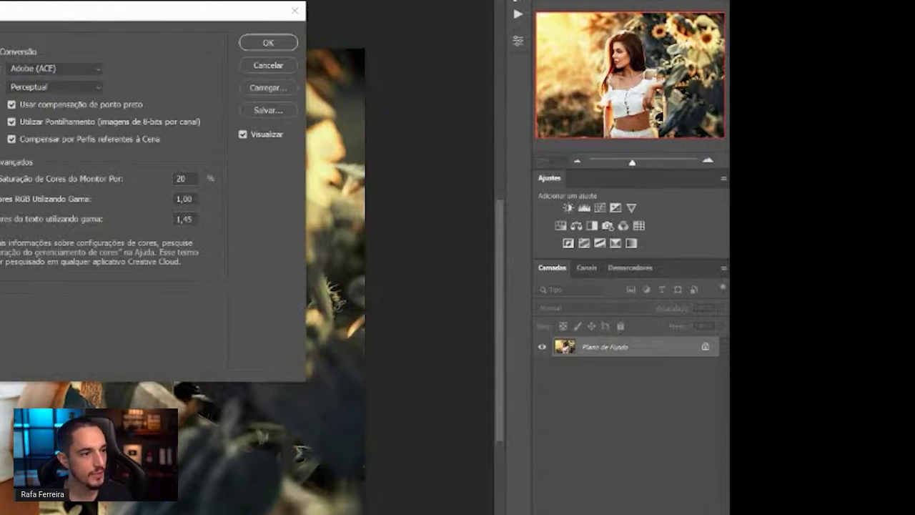
left_click(181, 178)
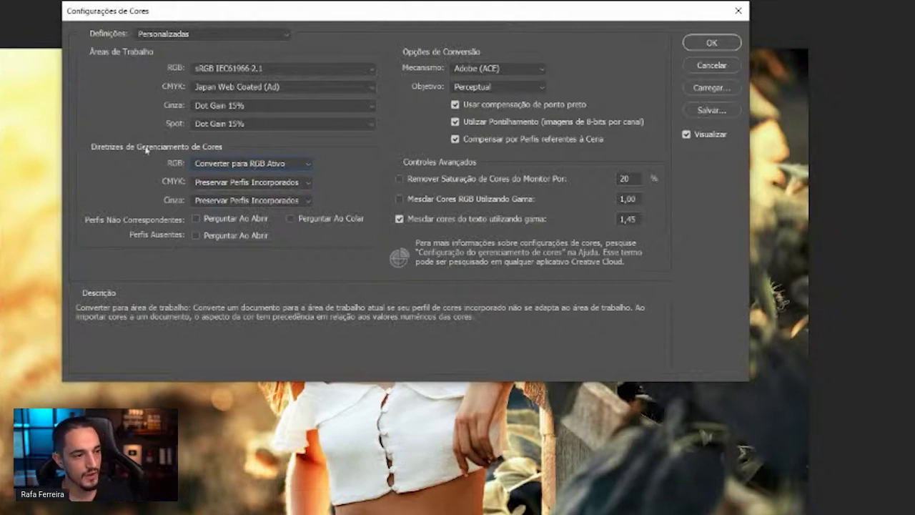
- Set the RGB colour policy to Converter para RGB Ativo
left_click(223, 165)
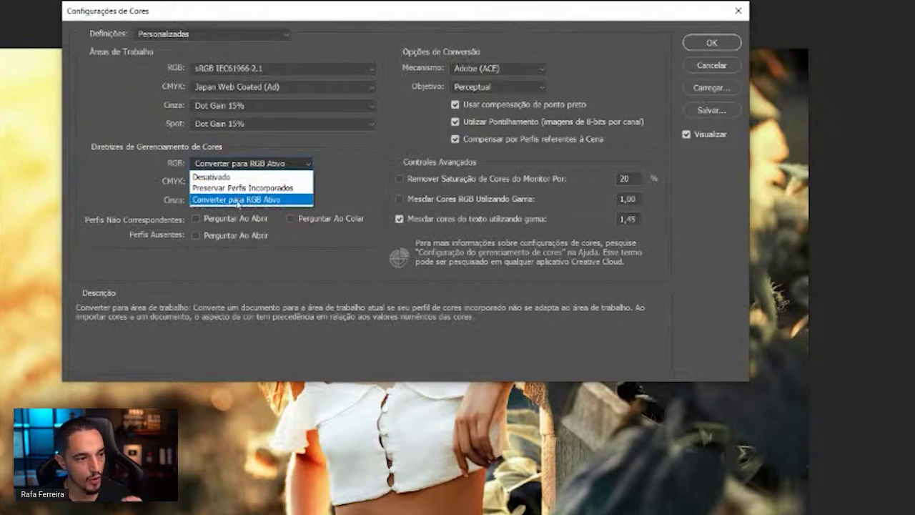
left_click(240, 200)
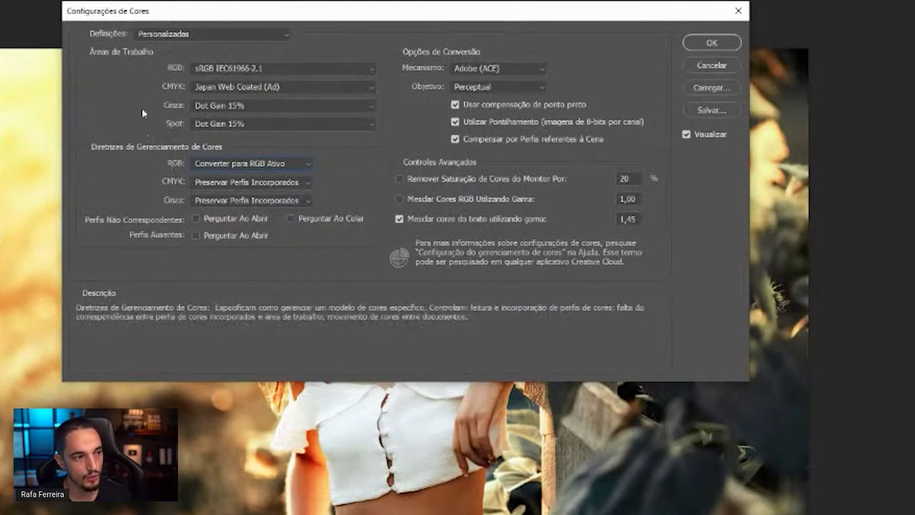
mouse_move(282, 68)
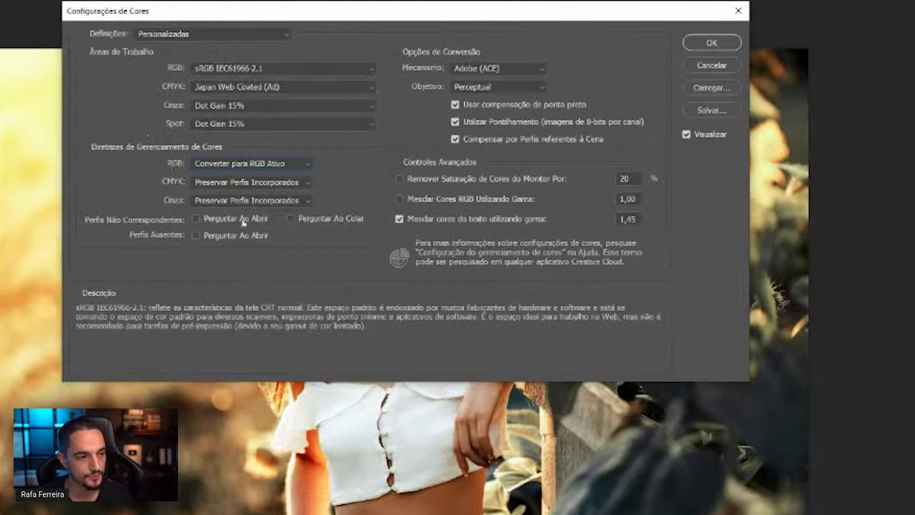
left_click(195, 219)
left_click(195, 234)
left_click(290, 219)
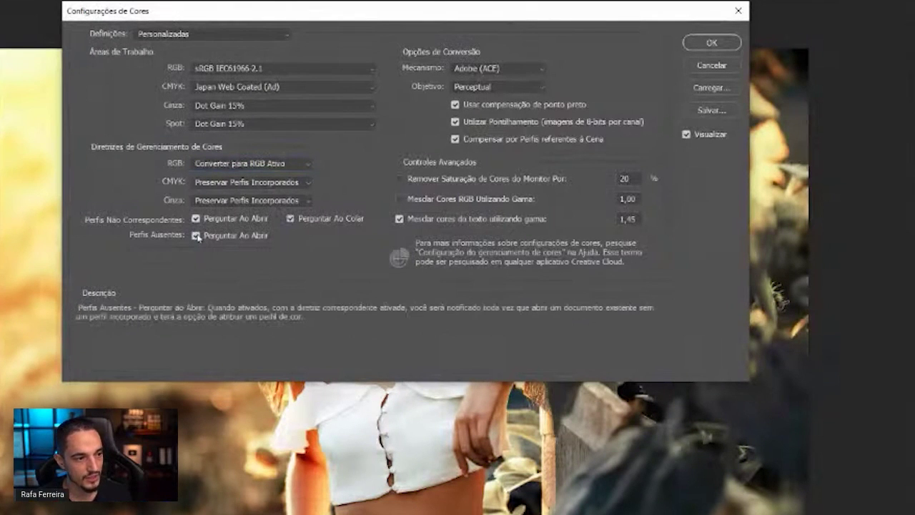
left_click(196, 234)
left_click(196, 218)
left_click(290, 219)
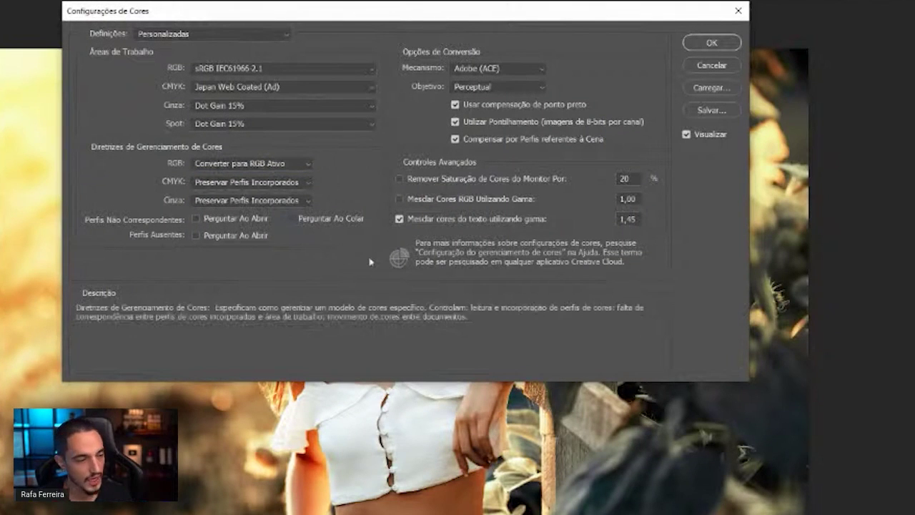
left_click_drag(369, 15, 419, 34)
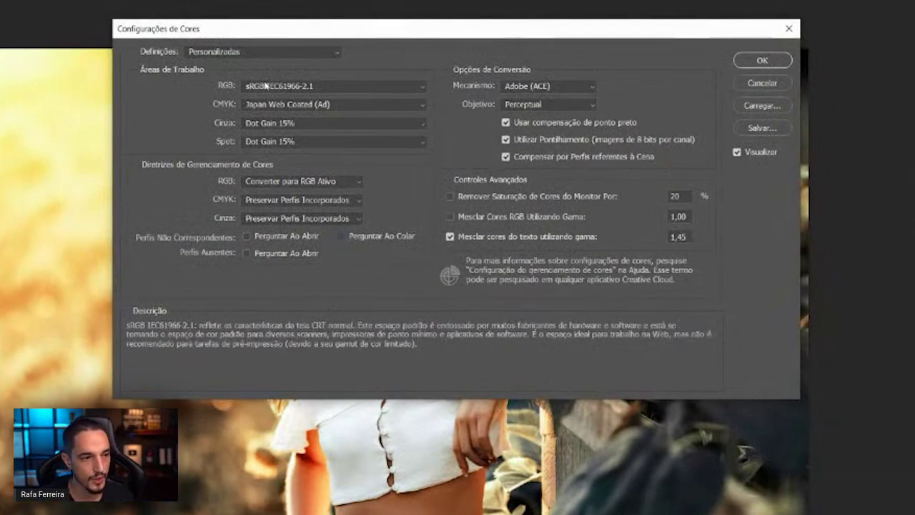
- Confirm the Configurações de Cores with OK, returning to the sunflower portrait
left_click(762, 60)
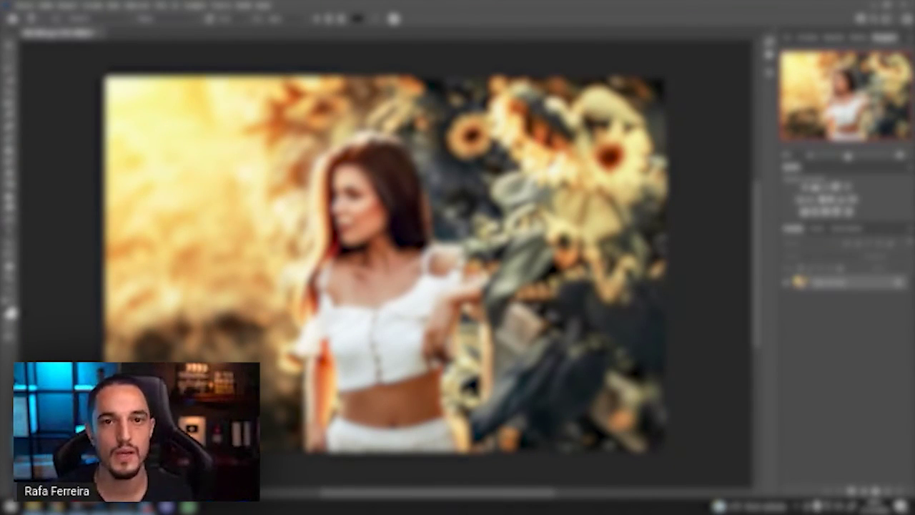